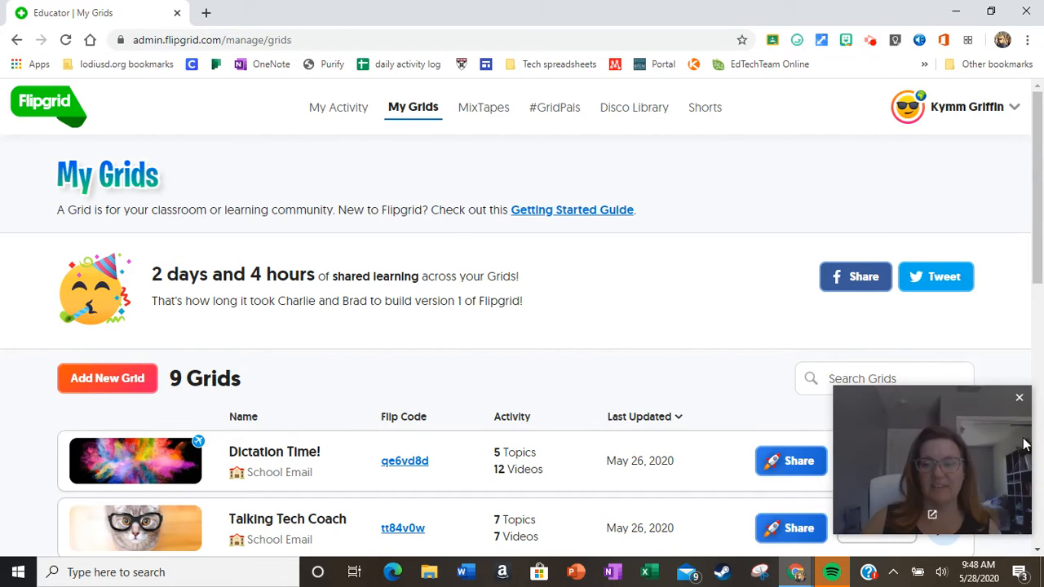
Open the My Grids page showing all 9 grids, led by Dictation Time! and Talking Tech Coach
{"action": "left_click", "coordinate": [1020, 397]}
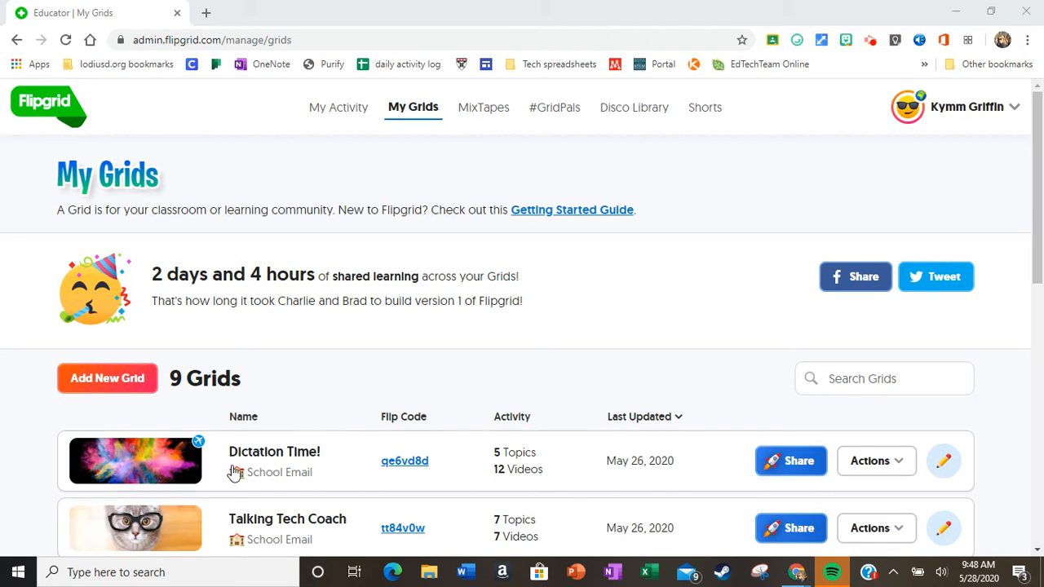
Choose Add CoPilots from the Talking Tech Coach grid's Actions menu
{"action": "left_click_drag", "start_coordinate": [1038, 196], "coordinate": [1038, 253]}
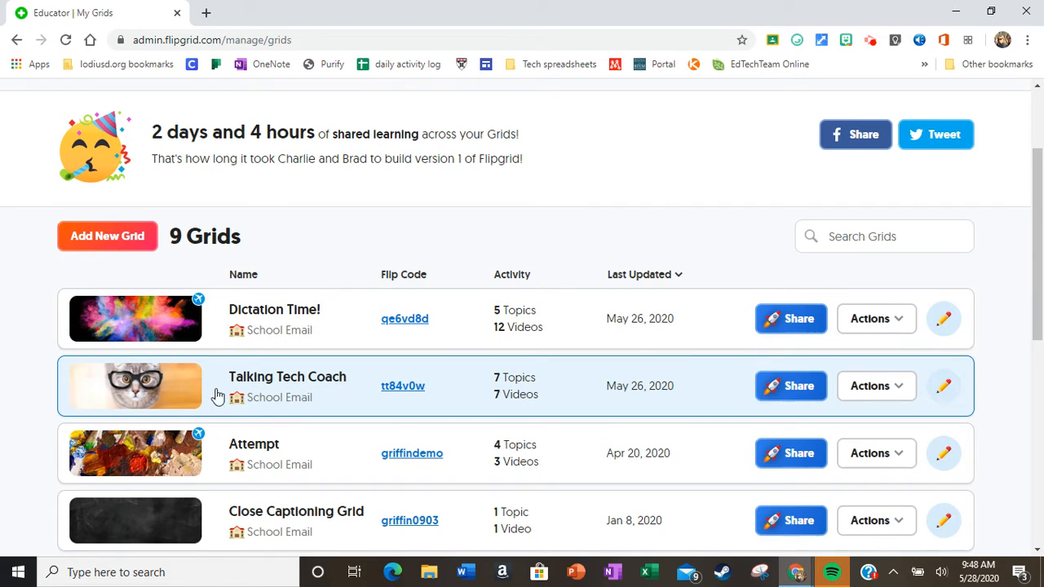
{"action": "left_click", "coordinate": [903, 397]}
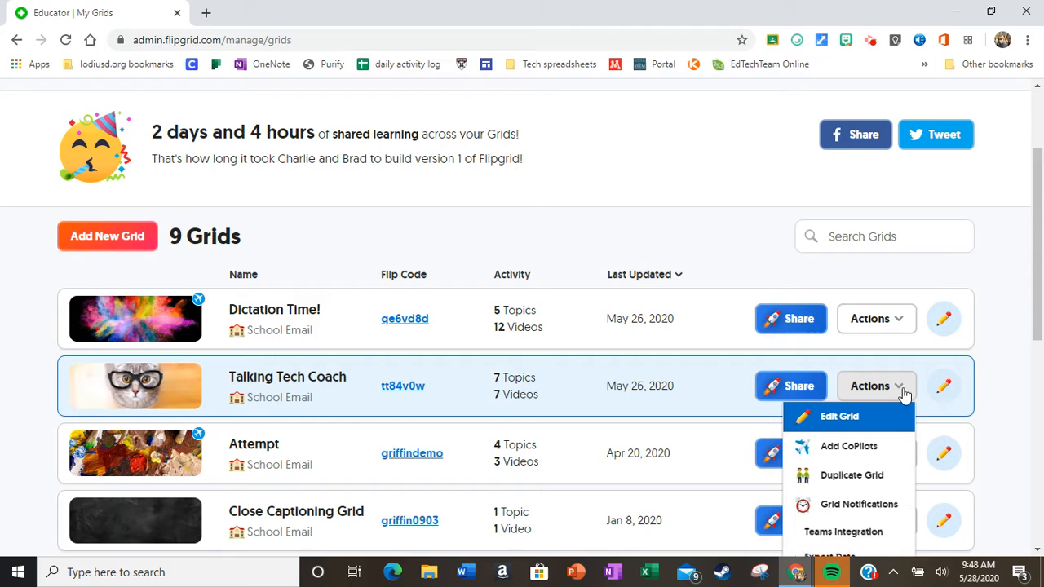
{"action": "left_click", "coordinate": [870, 450]}
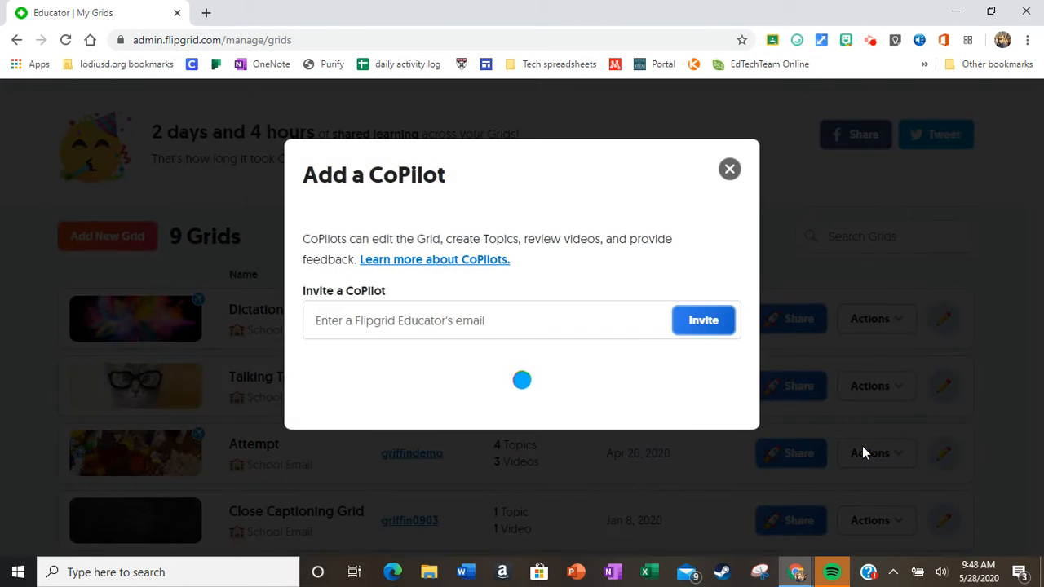
Invite a fellow educator's e-mail as CoPilot on Talking Tech Coach, then close the invite window
{"action": "left_click", "coordinate": [462, 320]}
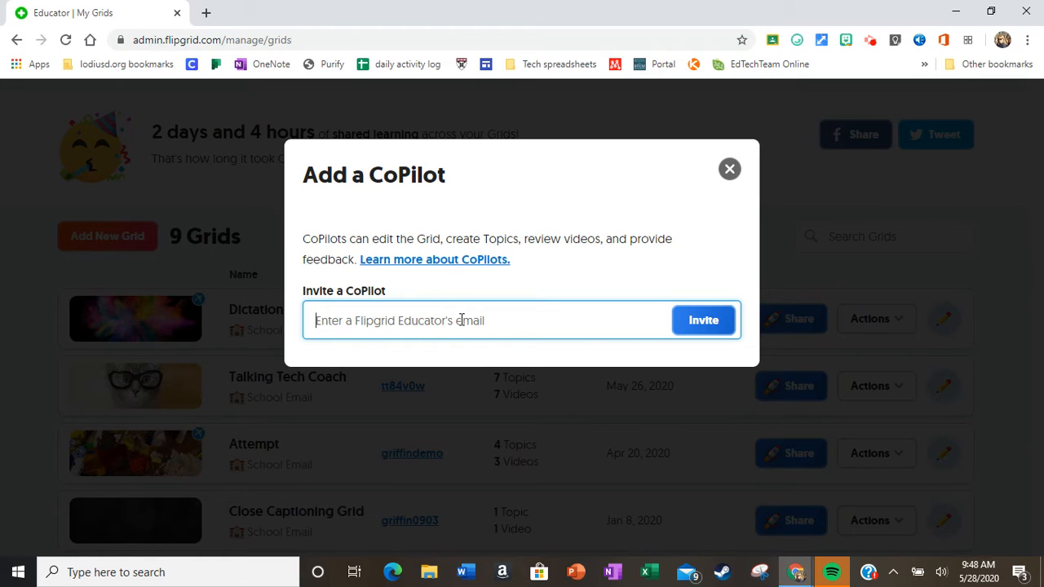
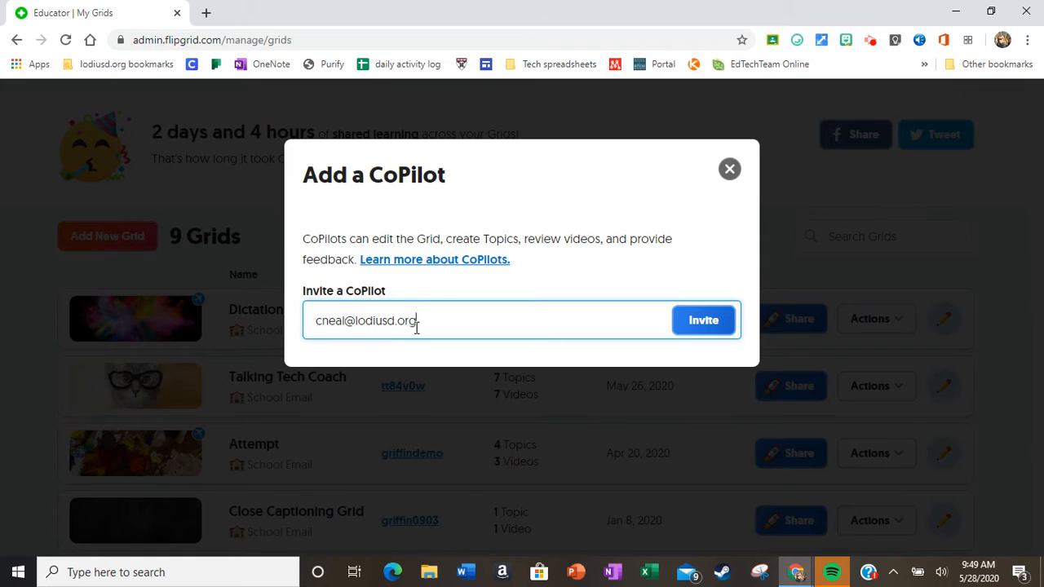
{"action": "left_click", "coordinate": [723, 323]}
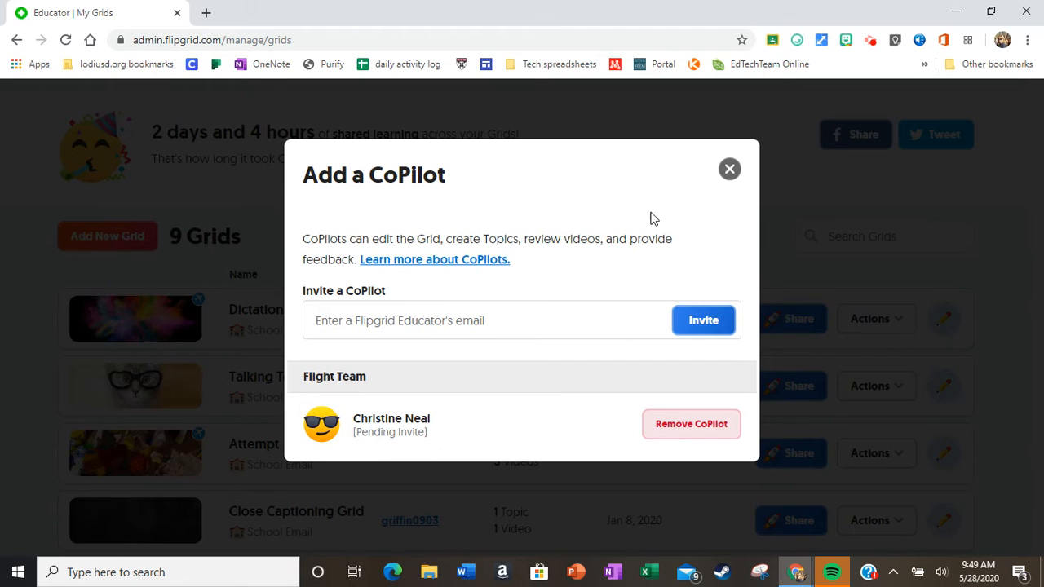
{"action": "left_click", "coordinate": [734, 174]}
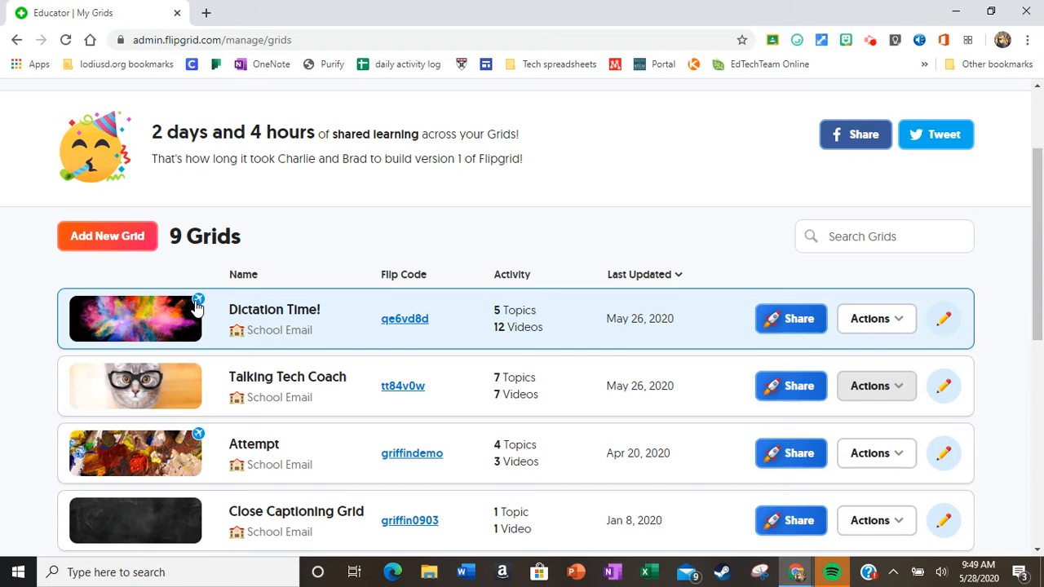
{"action": "left_click", "coordinate": [884, 328]}
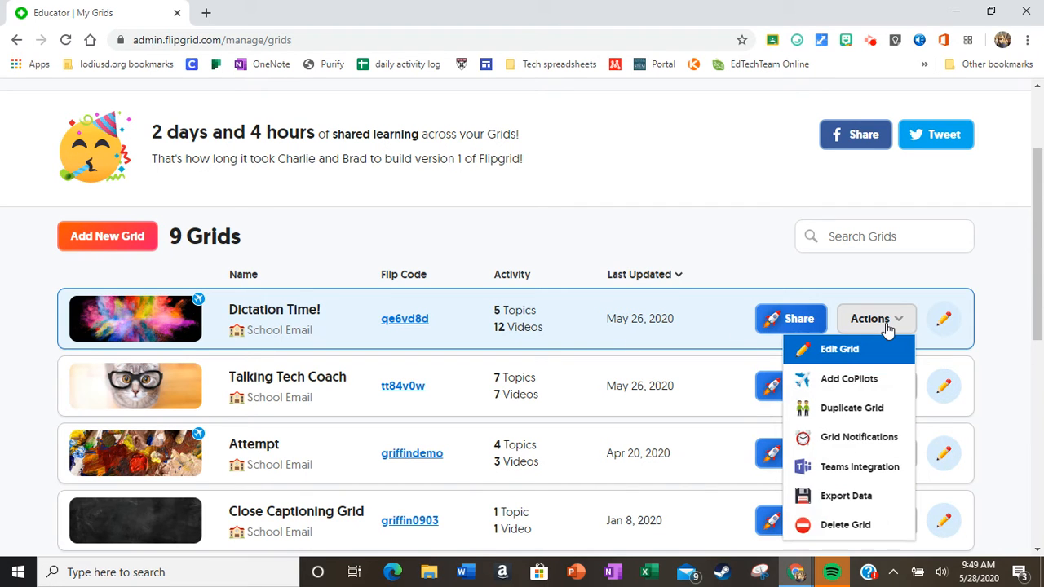
{"action": "left_click", "coordinate": [865, 377]}
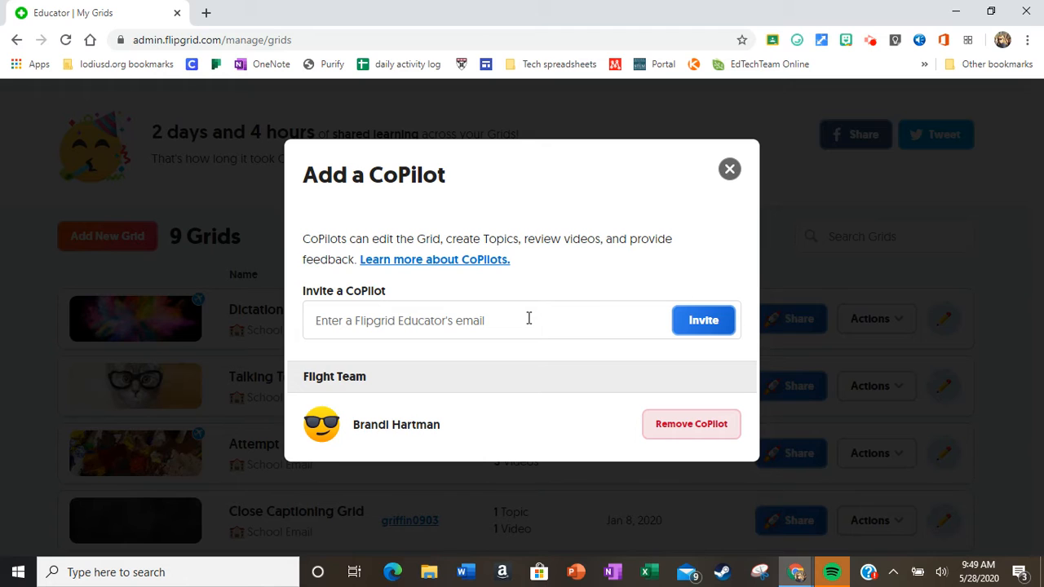
{"action": "left_click", "coordinate": [734, 173]}
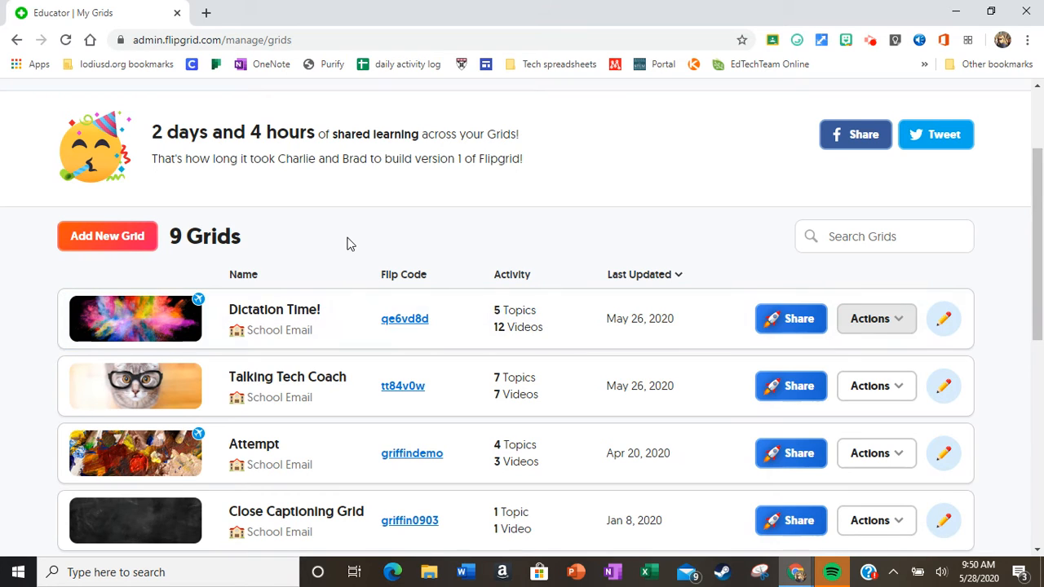
In the Dictation Time! grid, choose Duplicate Topic for the Introductions! topic
{"action": "left_click", "coordinate": [293, 314]}
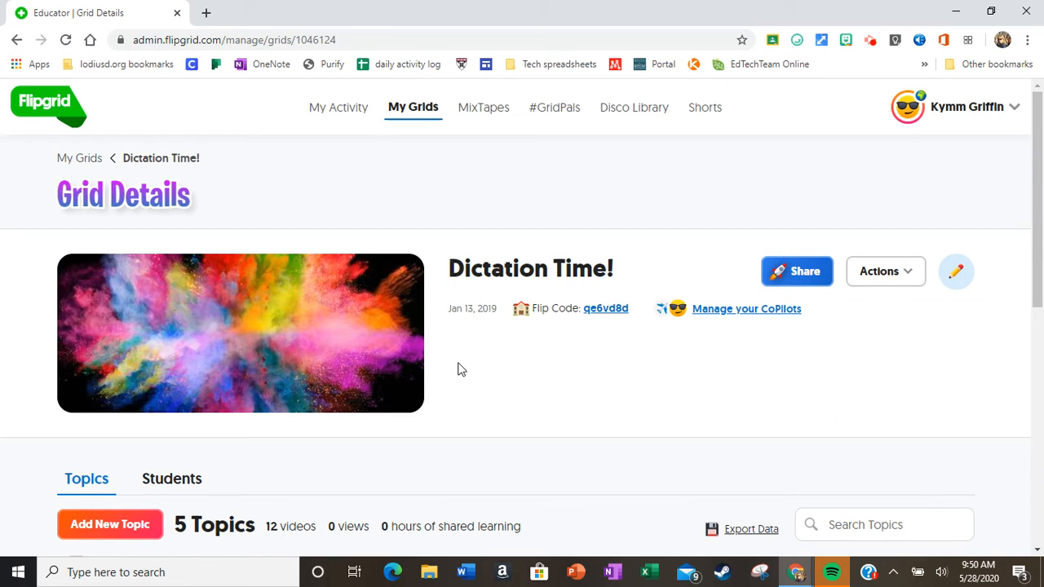
{"action": "left_click_drag", "start_coordinate": [1040, 271], "coordinate": [1040, 354]}
{"action": "scroll", "coordinate": [1040, 353], "scroll_direction": "down", "scroll_amount": 3}
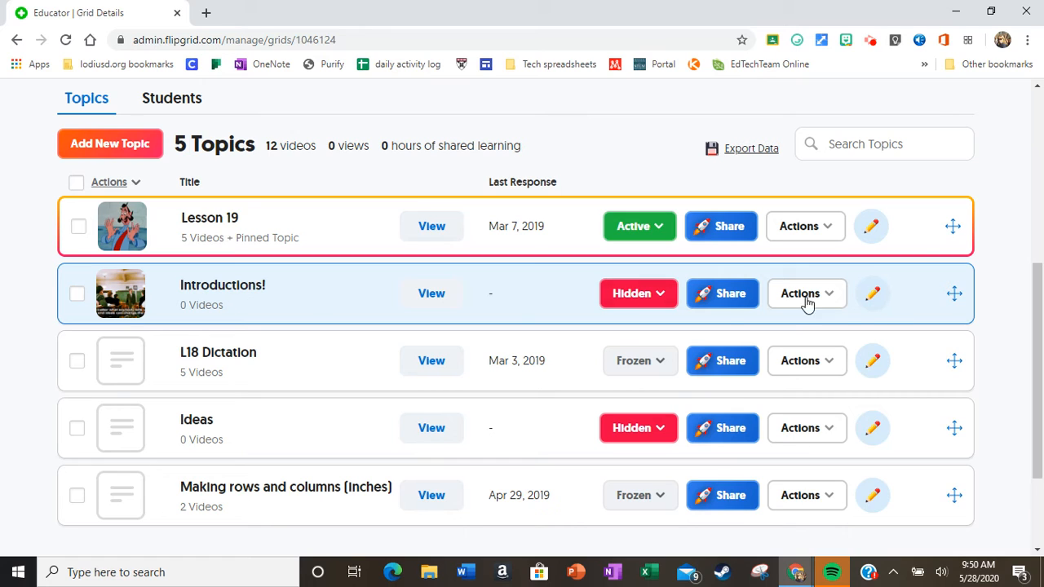
{"action": "left_click", "coordinate": [835, 301]}
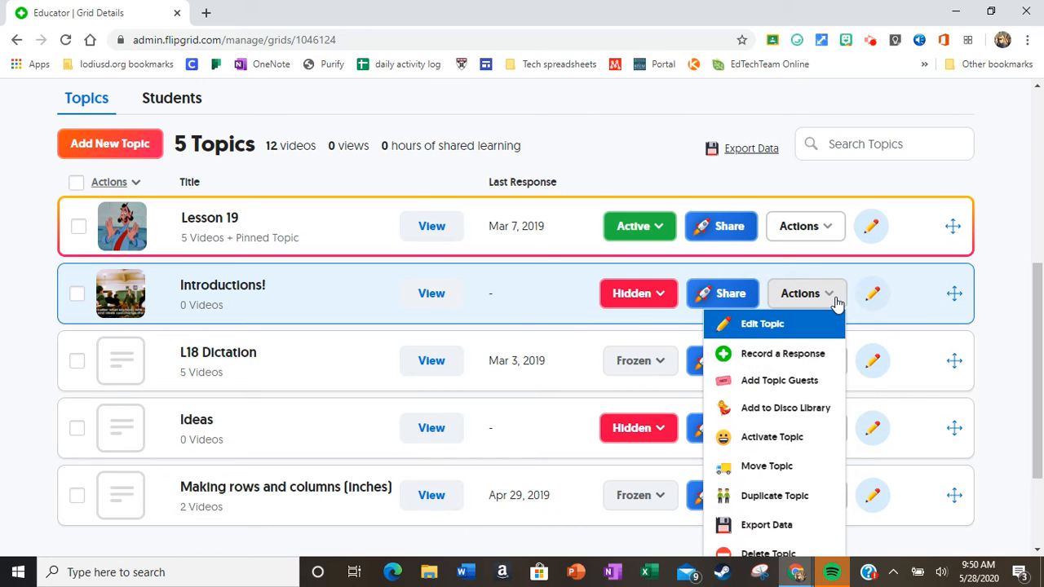
{"action": "left_click", "coordinate": [809, 503]}
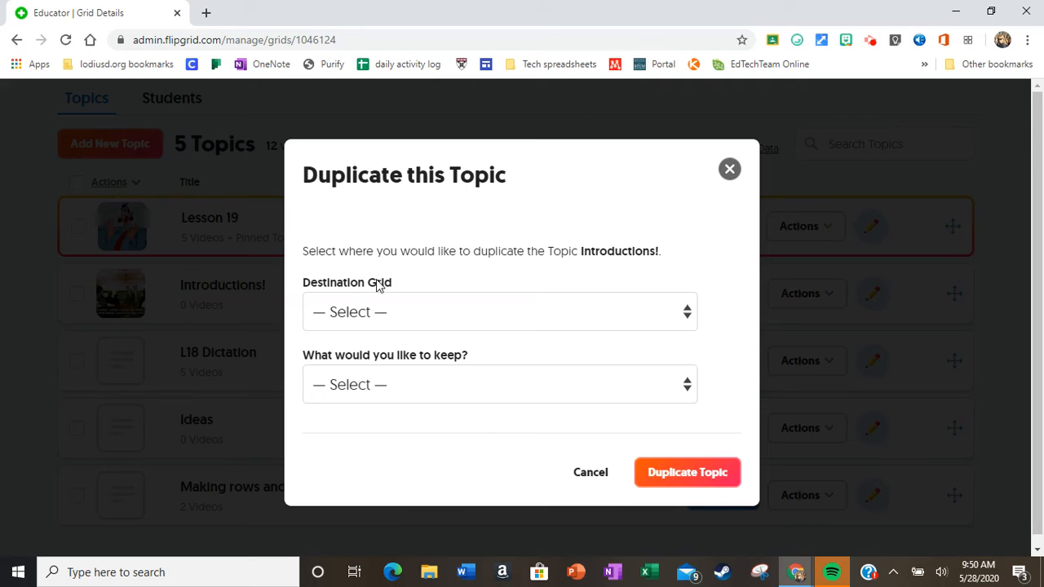
Duplicate Introductions! into the Attempt grid, keeping only the topic without responses or replies
{"action": "left_click", "coordinate": [687, 314]}
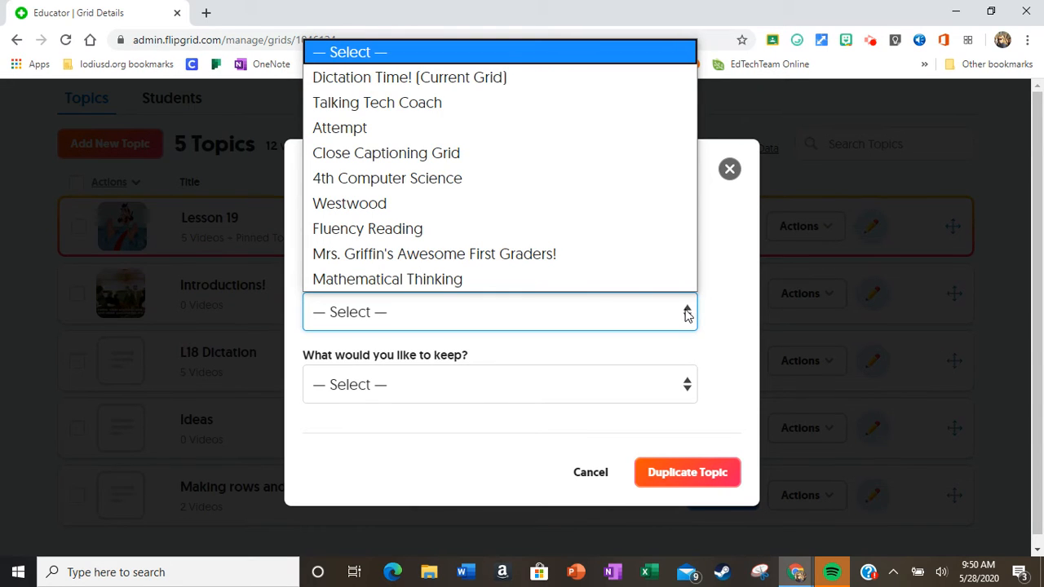
{"action": "left_click", "coordinate": [465, 131]}
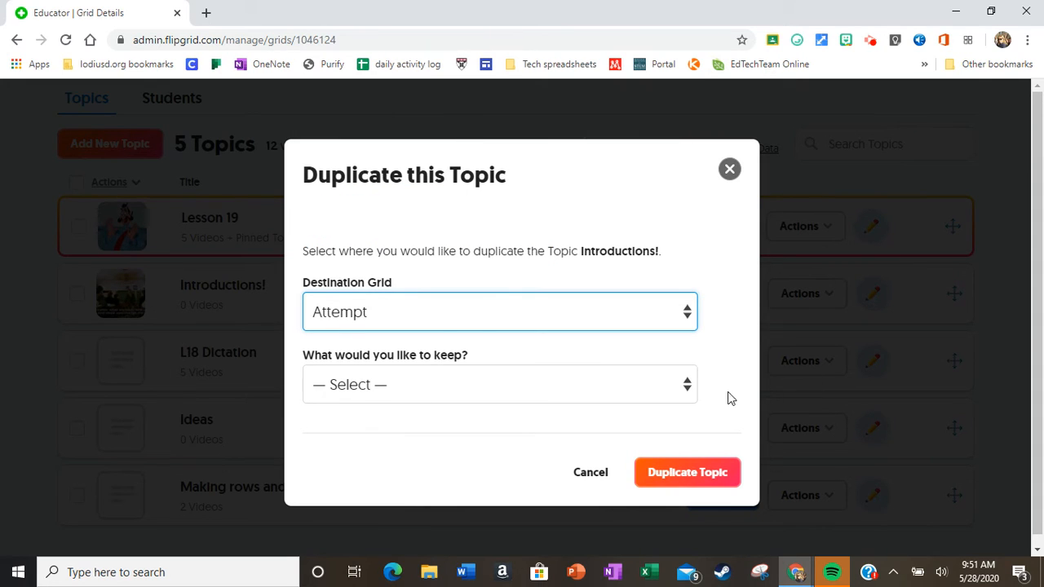
{"action": "left_click", "coordinate": [688, 386]}
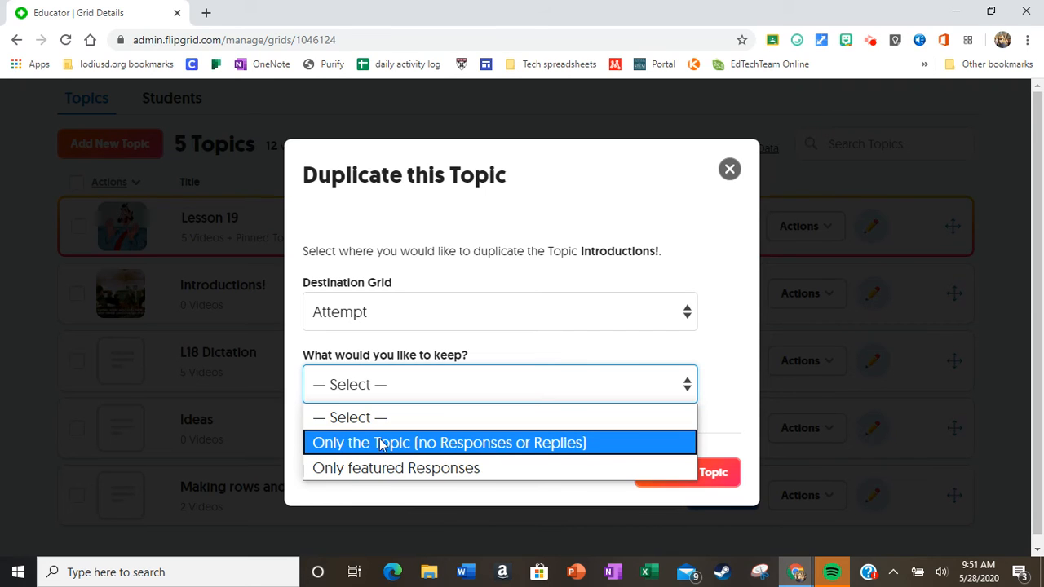
{"action": "left_click", "coordinate": [535, 445]}
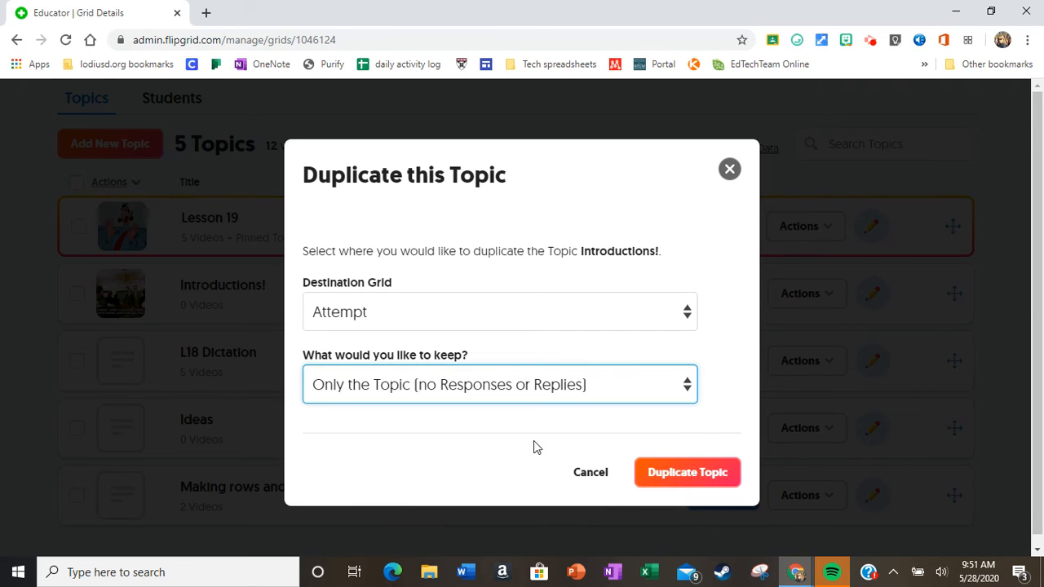
{"action": "left_click", "coordinate": [718, 483]}
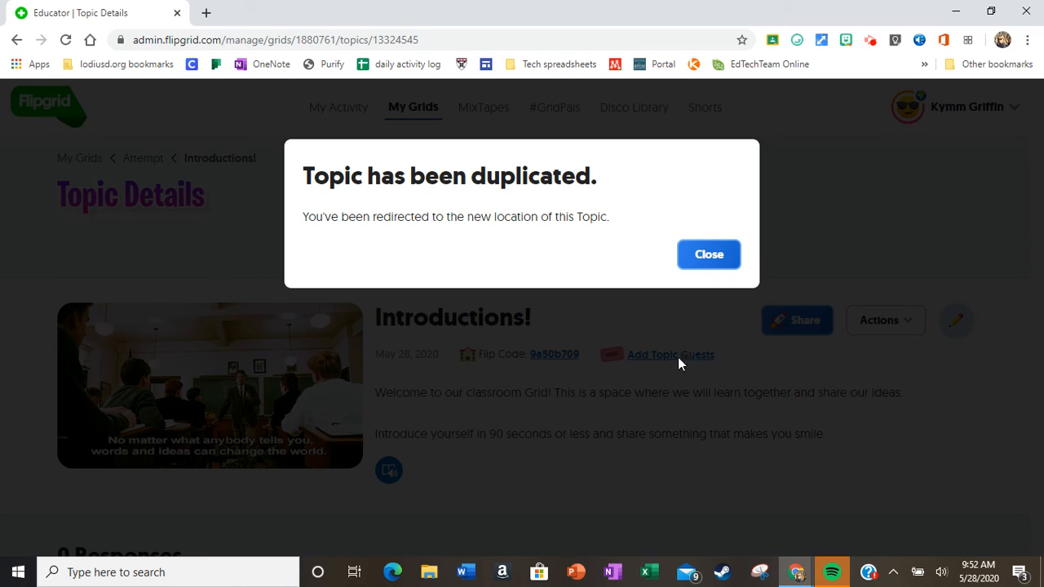
Dismiss the confirmation and return to My Grids, where Attempt now lists 5 topics
{"action": "left_click", "coordinate": [709, 263]}
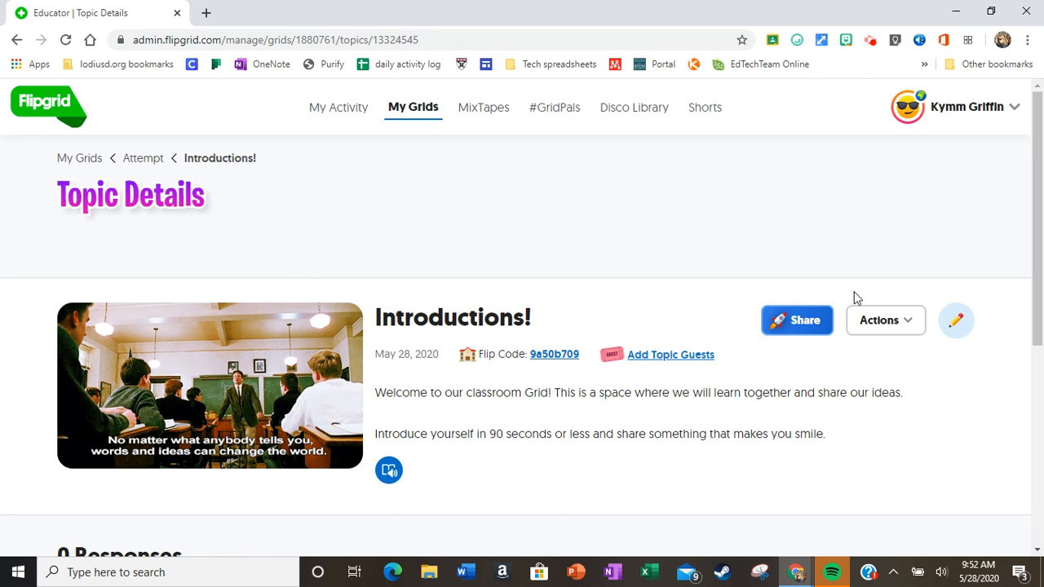
{"action": "mouse_move", "coordinate": [1040, 266]}
{"action": "left_mouse_down"}
{"action": "mouse_move", "coordinate": [1040, 419]}
{"action": "mouse_move", "coordinate": [1040, 268]}
{"action": "left_mouse_up"}
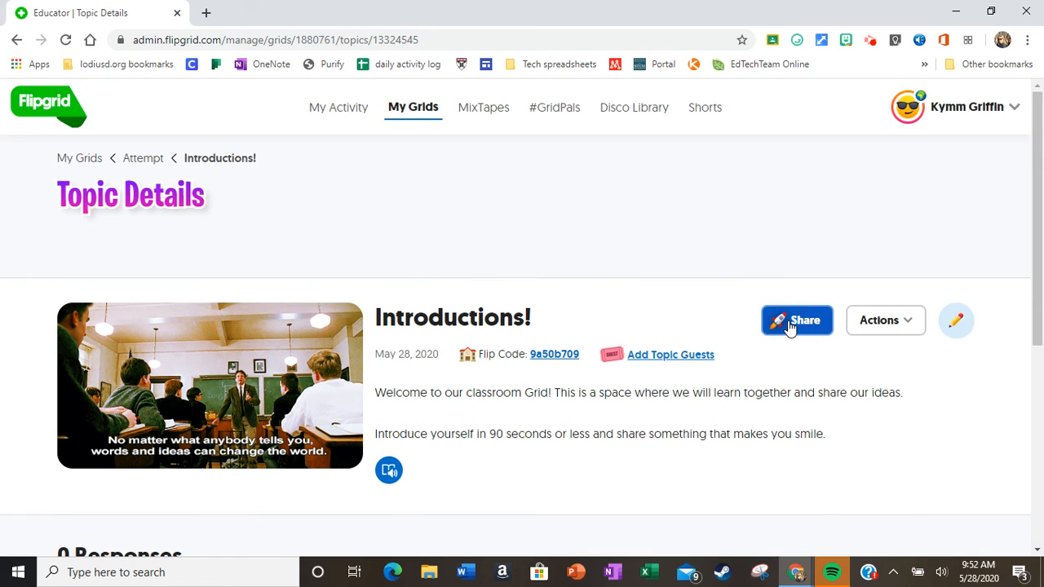
{"action": "left_click", "coordinate": [66, 160]}
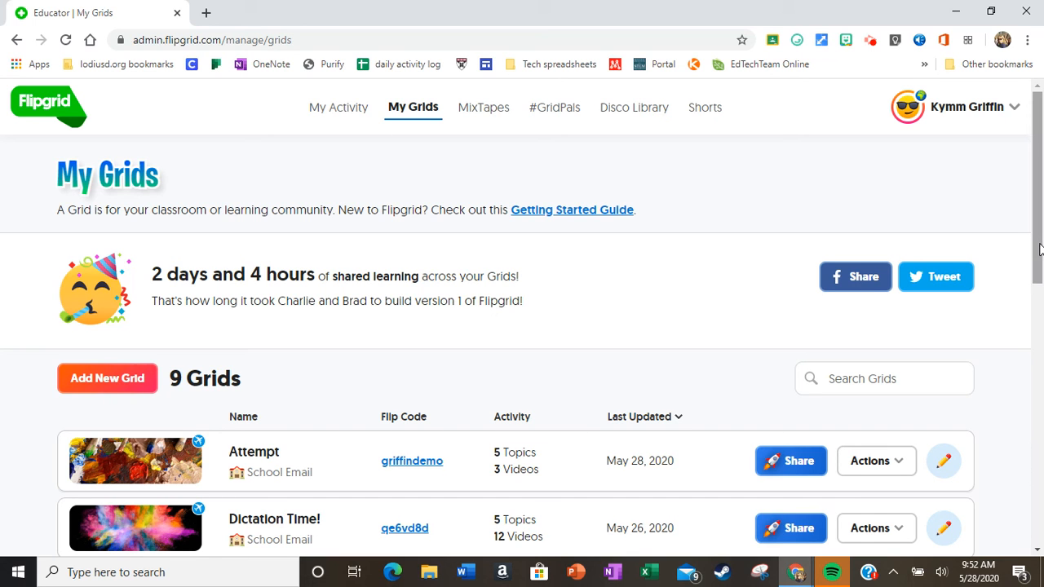
{"action": "mouse_move", "coordinate": [1040, 248]}
{"action": "left_mouse_down"}
{"action": "mouse_move", "coordinate": [1040, 343]}
{"action": "mouse_move", "coordinate": [1040, 235]}
{"action": "left_mouse_up"}
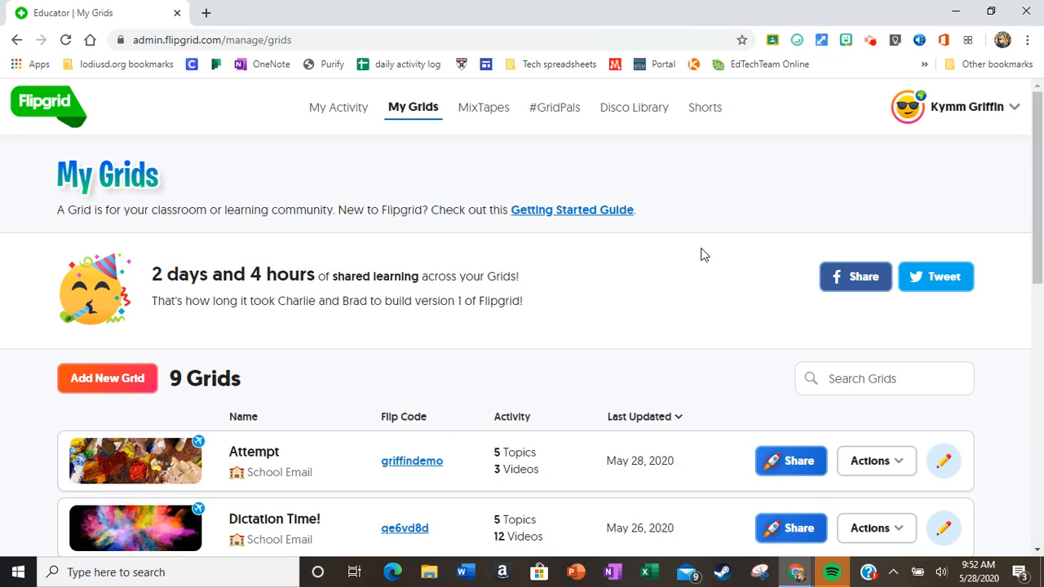